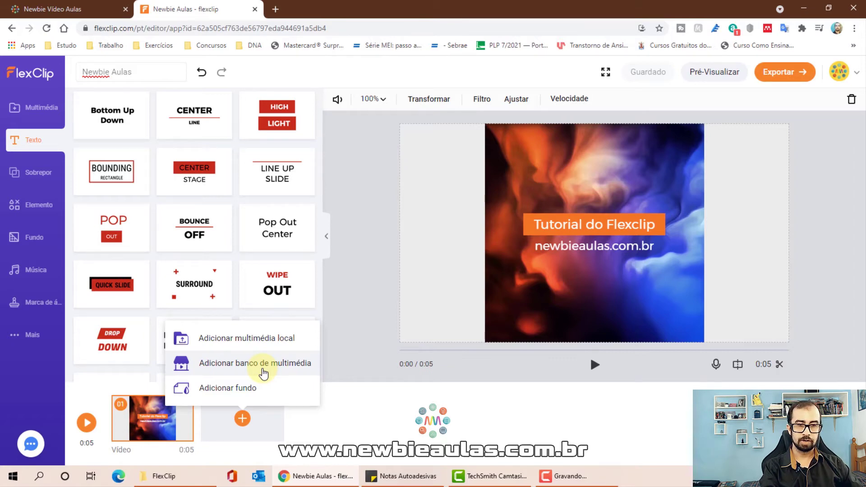
Add the stock video of a hand touching wheat, found by searching "field", trimmed to about its first 5 seconds
click(264, 374)
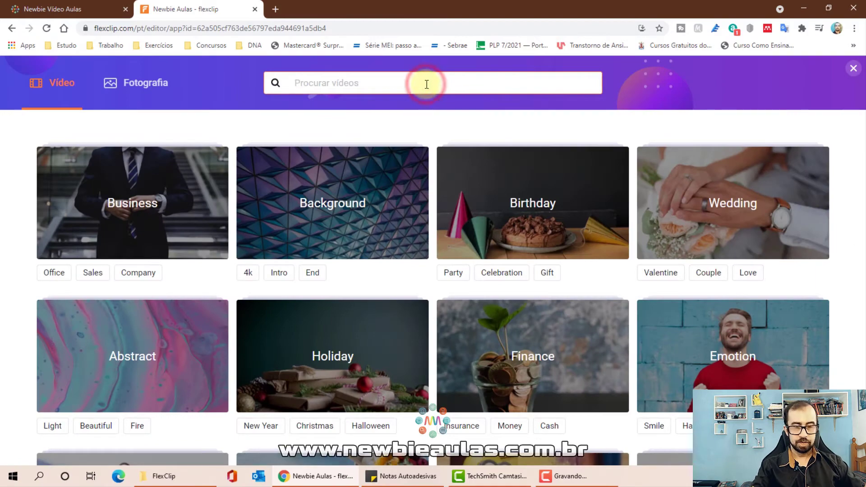
text(field)
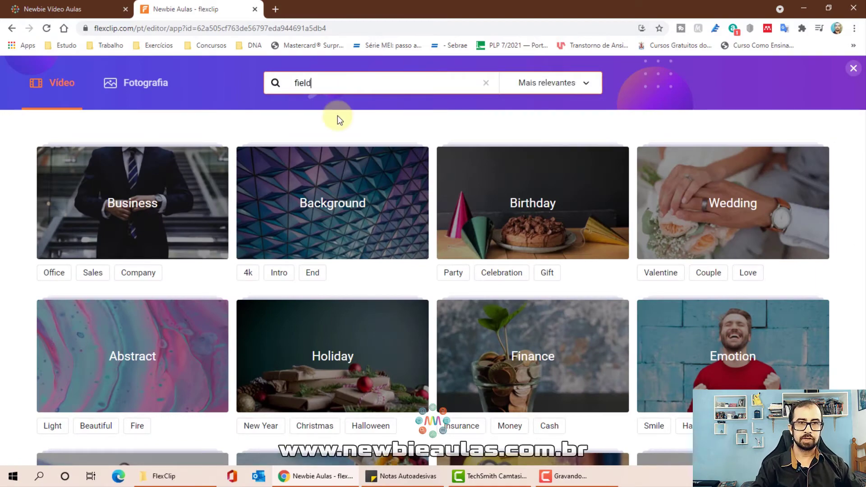
key(Return)
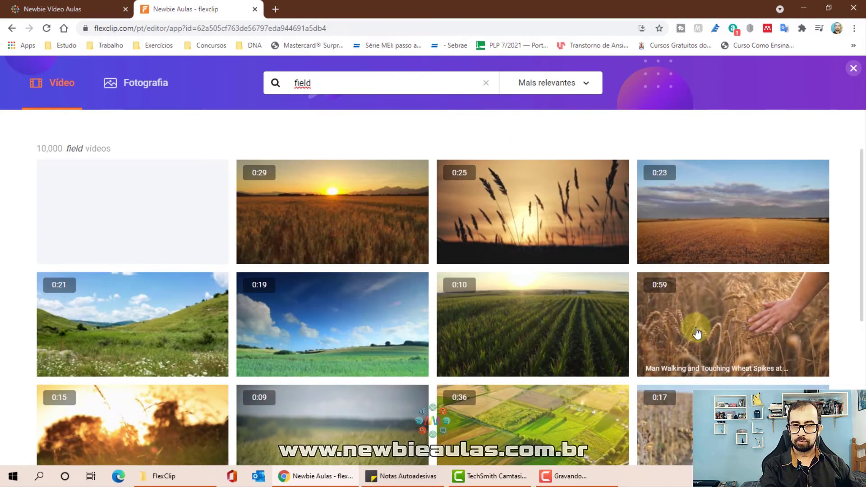
click(748, 329)
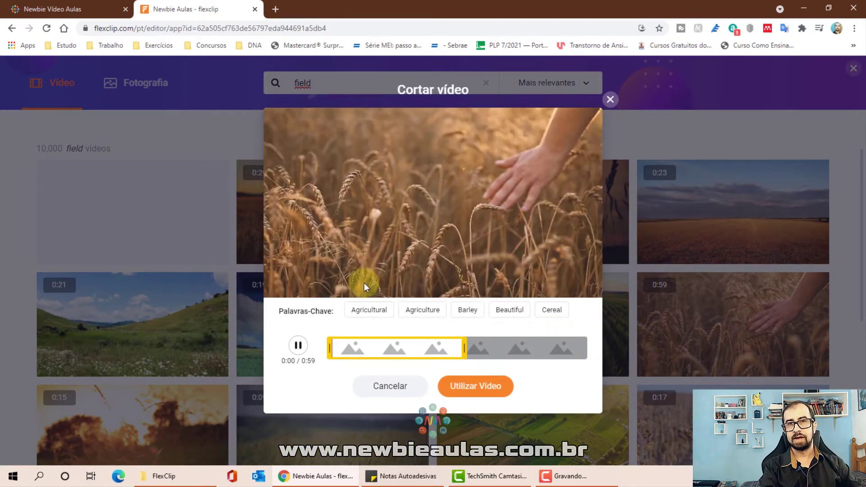
drag(464, 347, 359, 344)
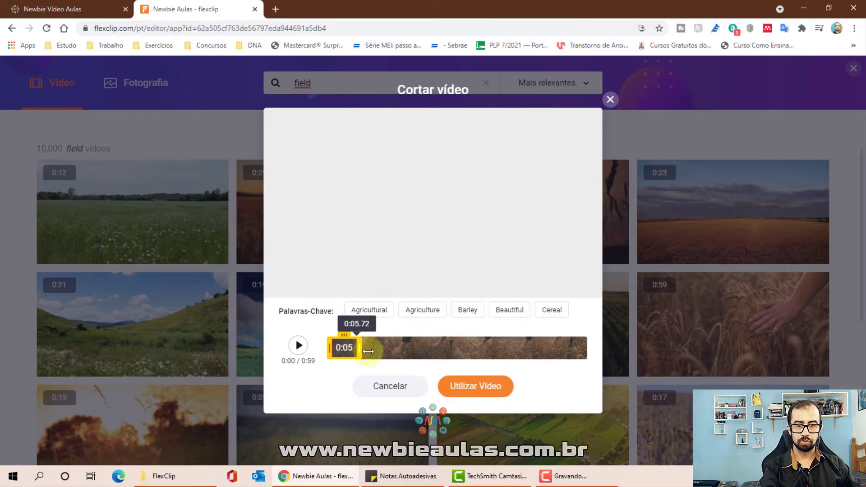
click(467, 393)
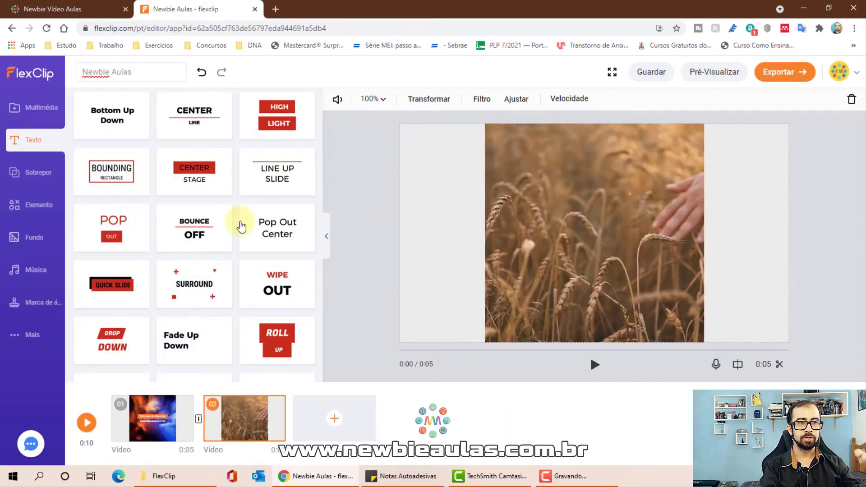
Add the "Swipe From Right" animated title to the wheat scene with the title "Valorize sua vida" and subtitle "E quem você ama"
scroll(298, 324, down, 4)
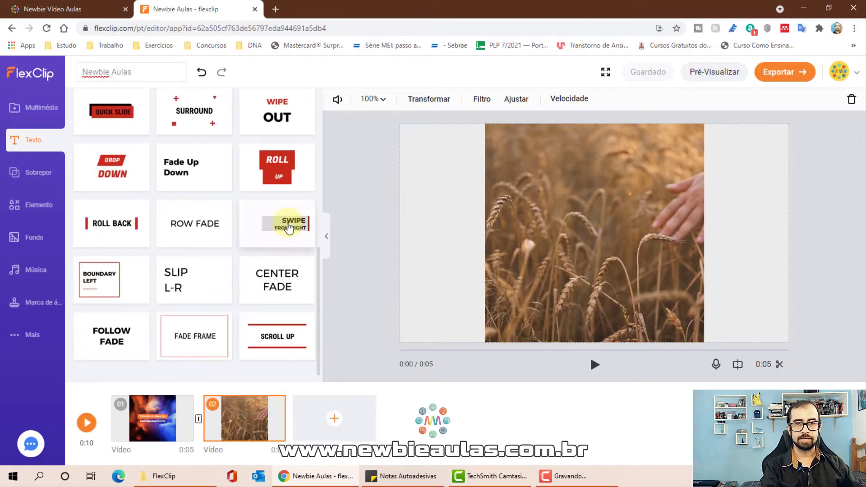
click(289, 228)
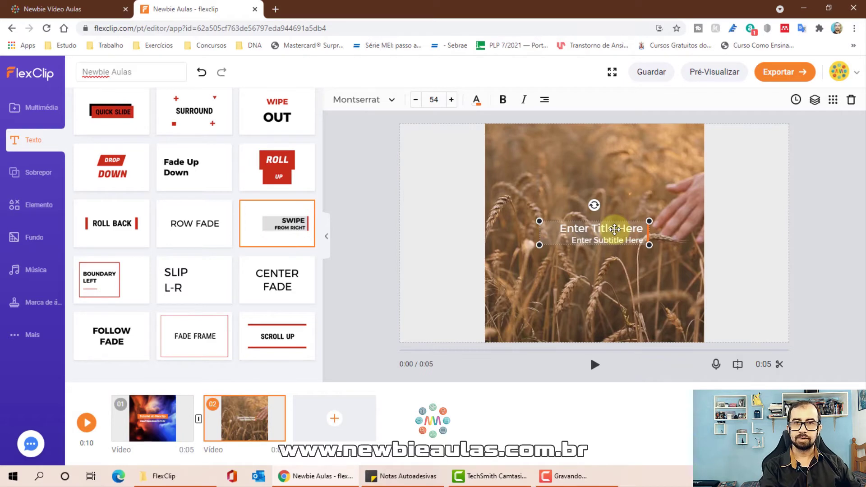
double_click(614, 229)
drag(377, 235, 289, 232)
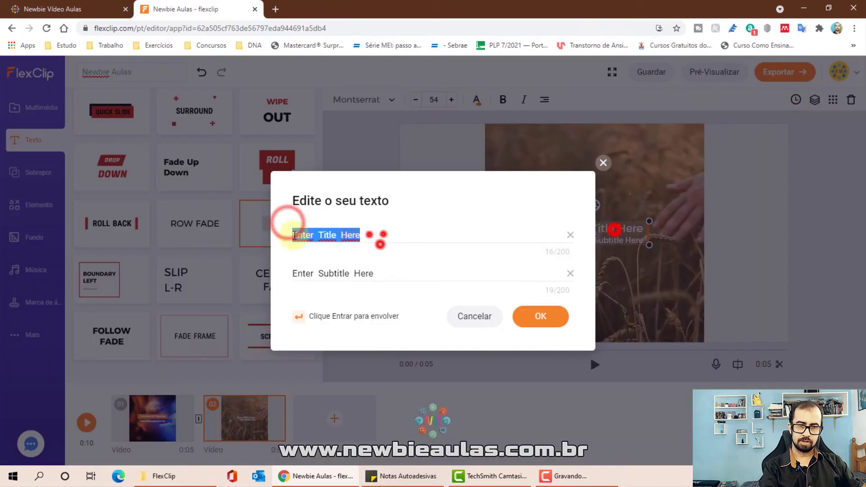
text(Valorize sua vida)
drag(412, 273, 284, 273)
text(E quem você ama)
click(546, 326)
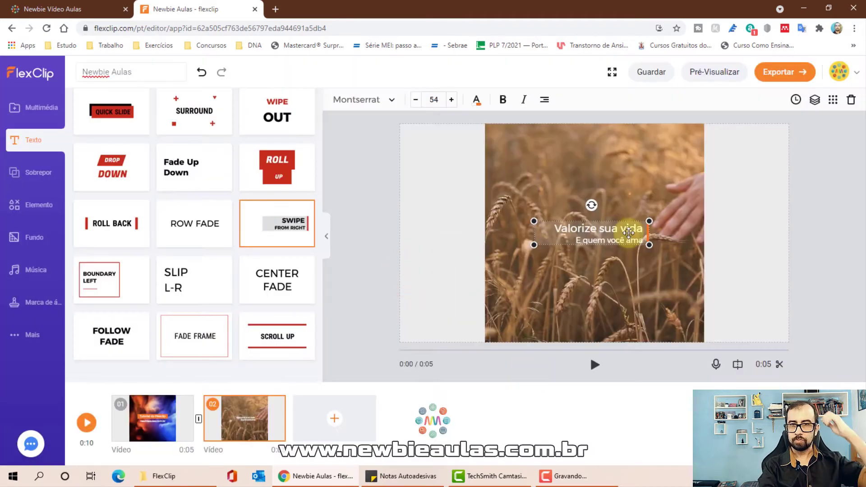
Enlarge the title to font size 78, placed in the lower right of the wheat picture, and play the scene
drag(648, 244, 699, 319)
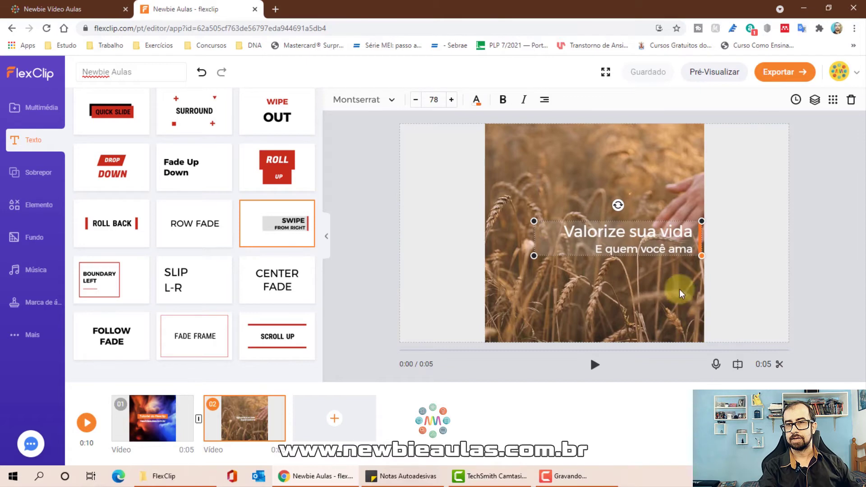
drag(653, 236, 656, 247)
click(763, 235)
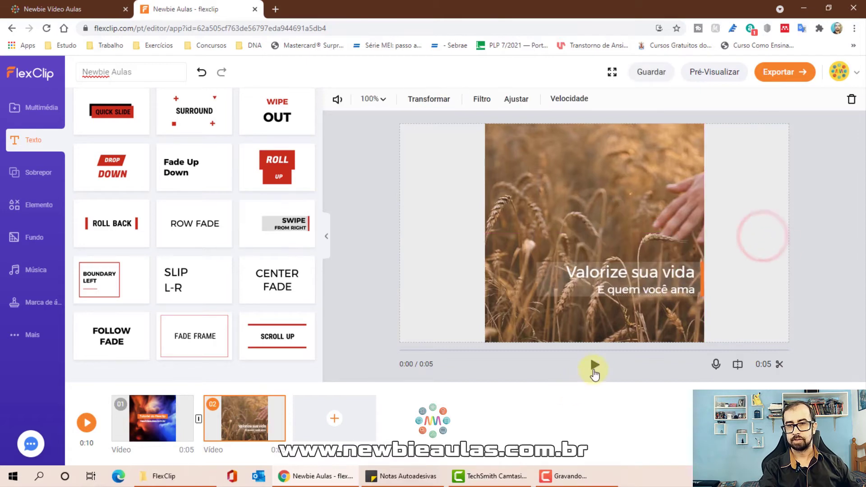
click(594, 364)
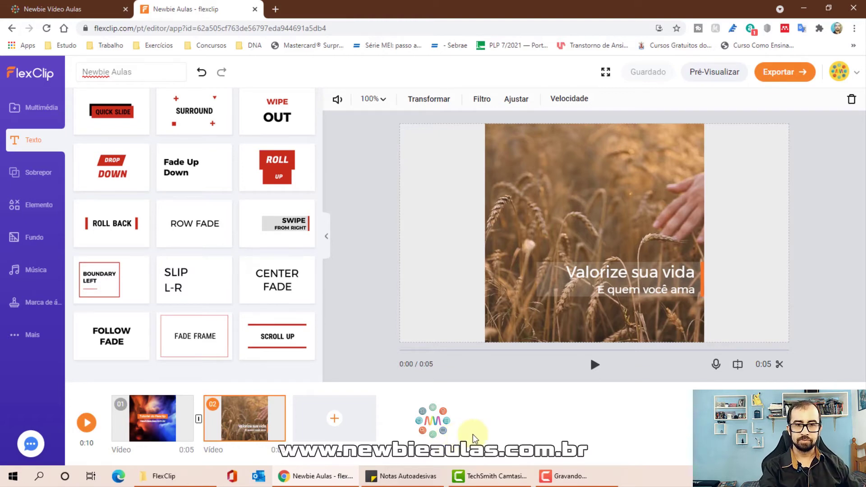
Add a blank background scene after the wheat video
click(334, 419)
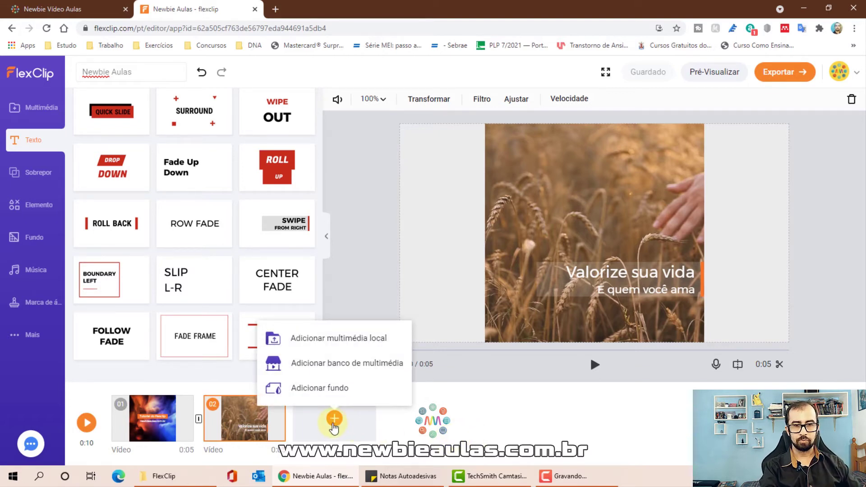
click(334, 391)
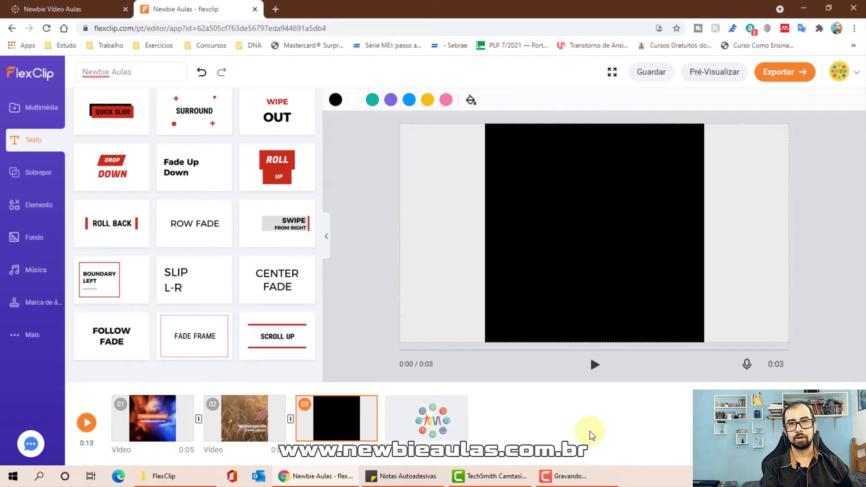
click(426, 419)
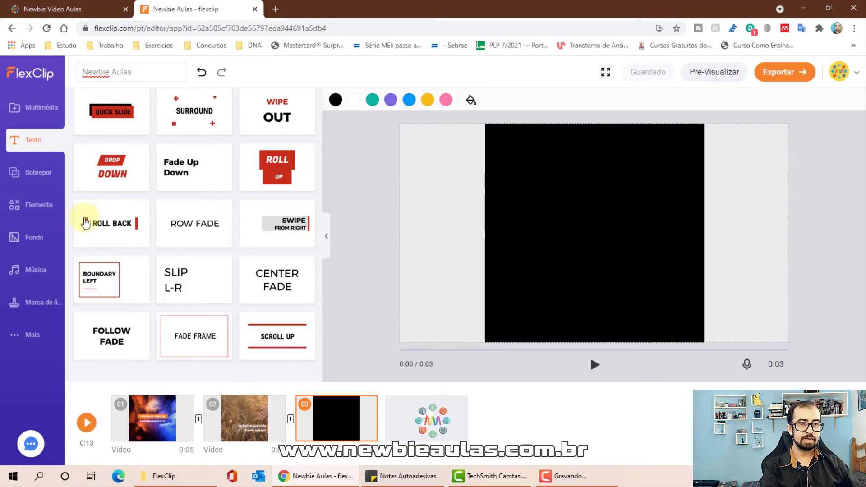
Examine the overlay templates and the available element categories, such as social, shapes, emoji, speech bubbles, nature and education
click(25, 181)
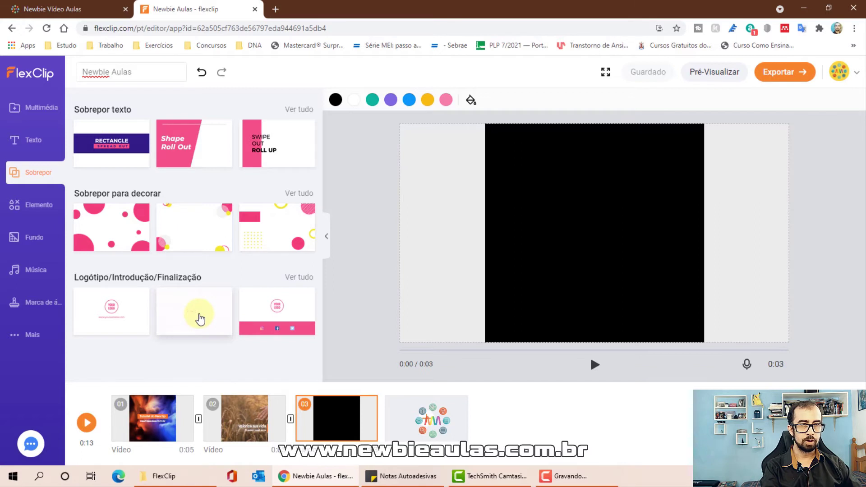
click(30, 211)
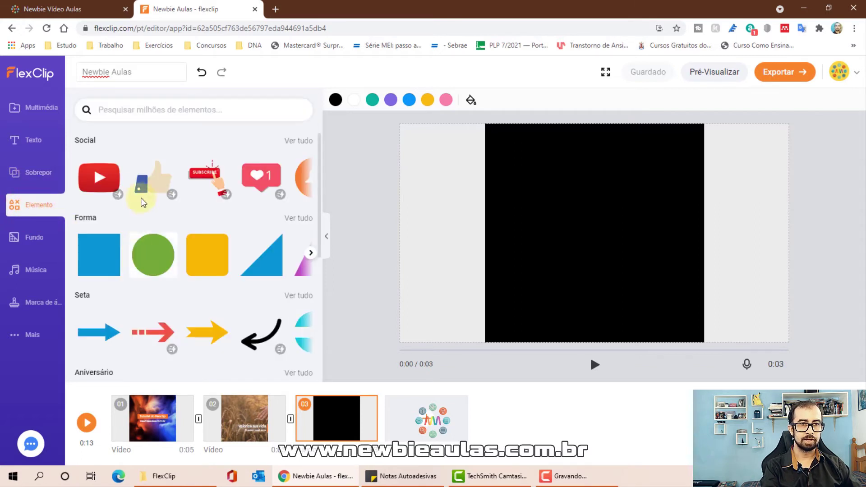
scroll(137, 219, down, 4)
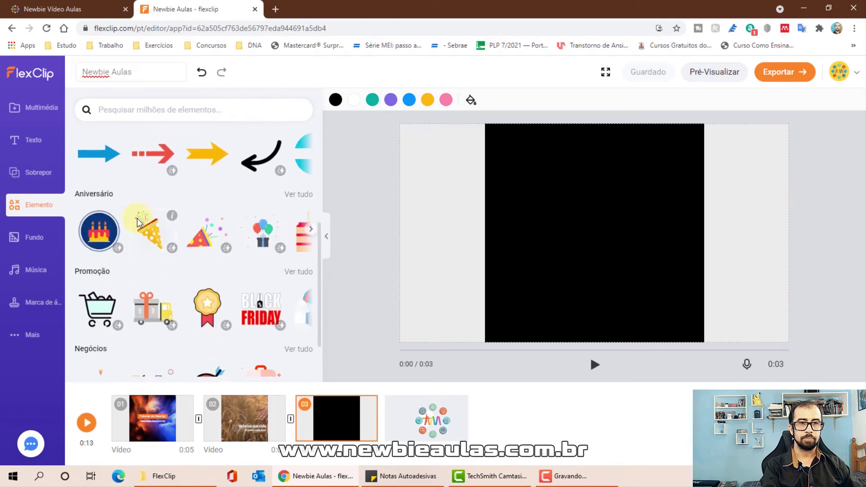
scroll(235, 274, down, 5)
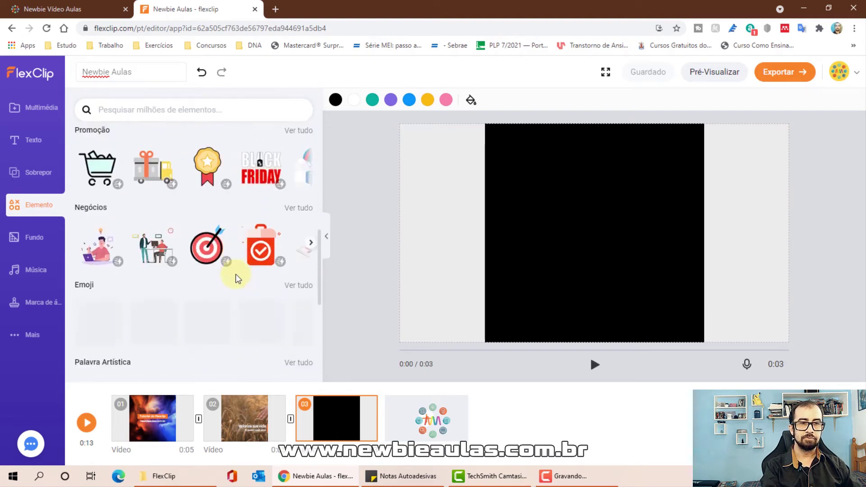
scroll(235, 274, down, 2)
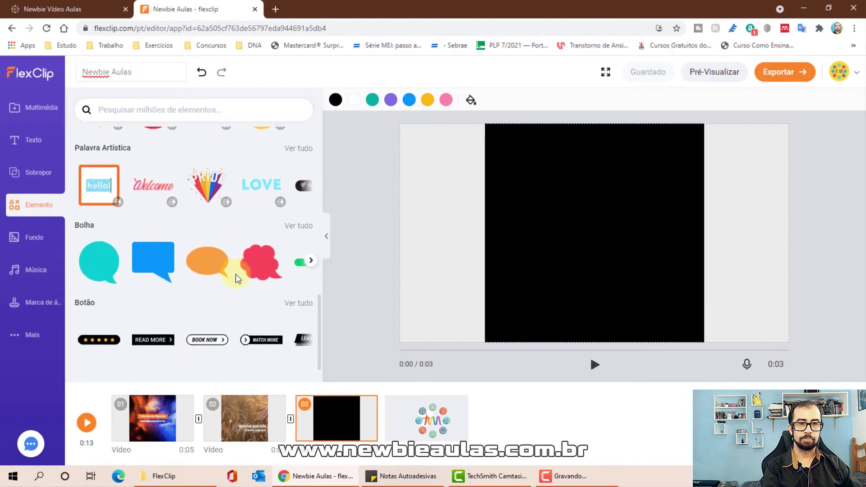
scroll(241, 340, up, 4)
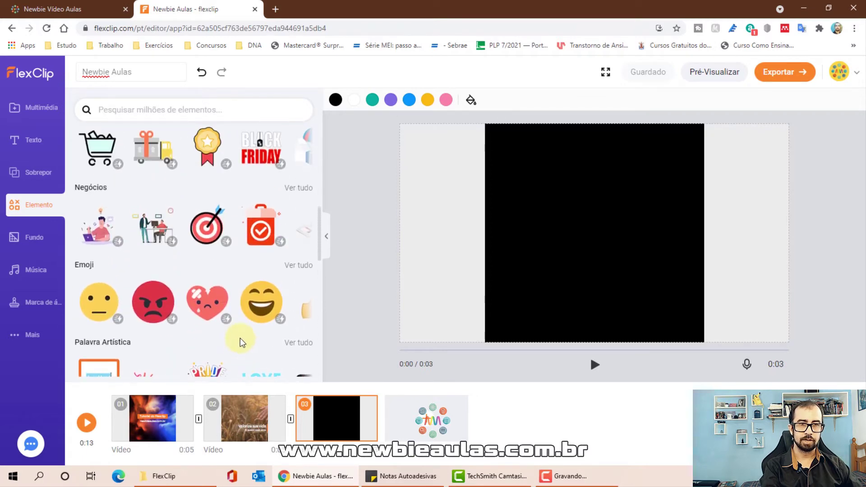
scroll(240, 337, down, 7)
scroll(240, 342, down, 4)
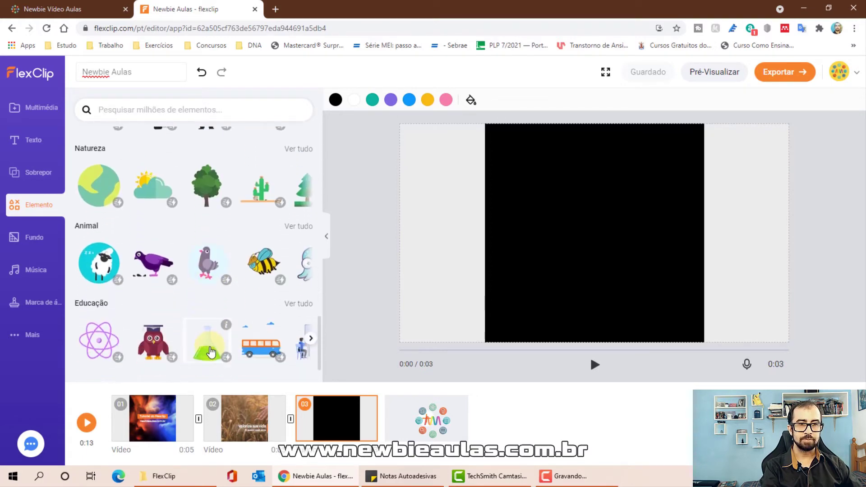
scroll(210, 349, up, 2)
scroll(209, 349, up, 12)
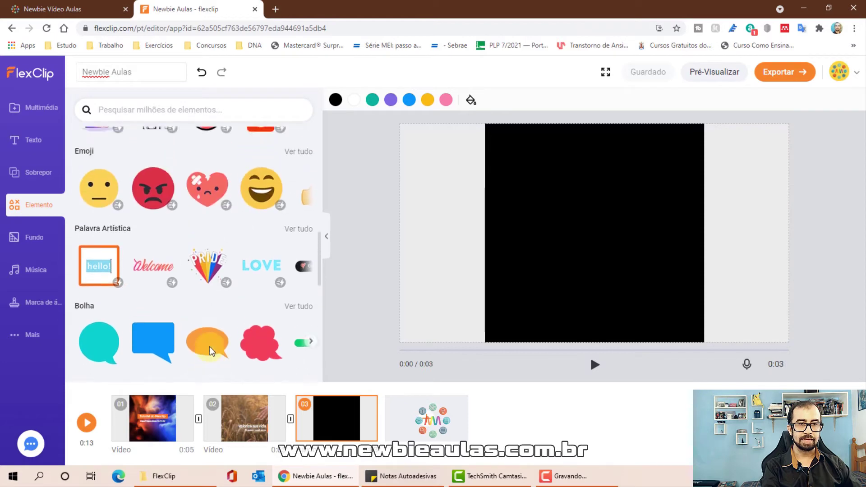
scroll(229, 350, down, 2)
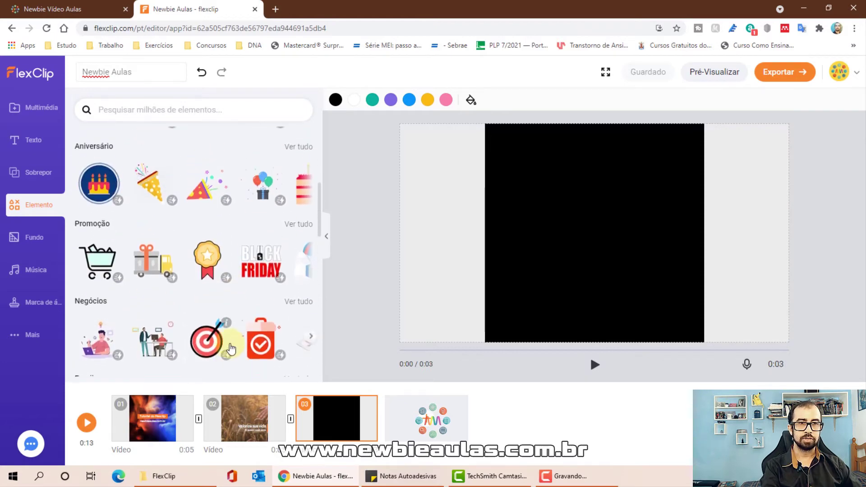
scroll(229, 347, up, 5)
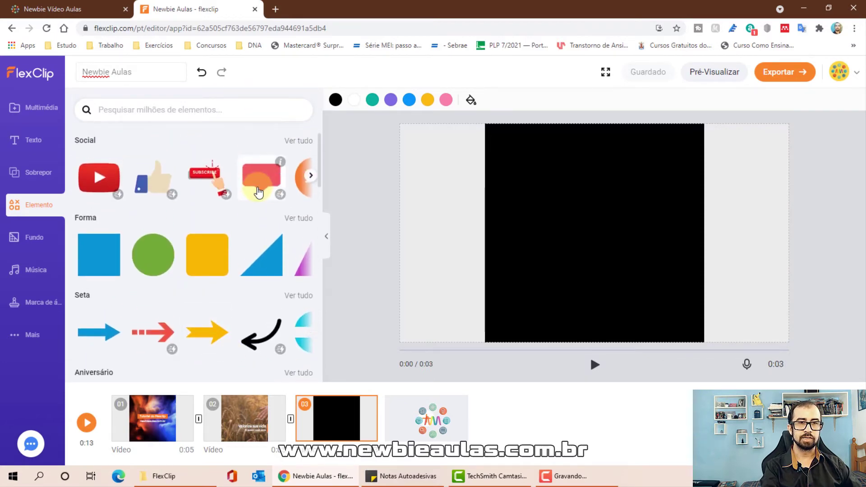
Fill the third scene with the blue connected-dots technology background video, trimmed to about its first 8 seconds
click(34, 238)
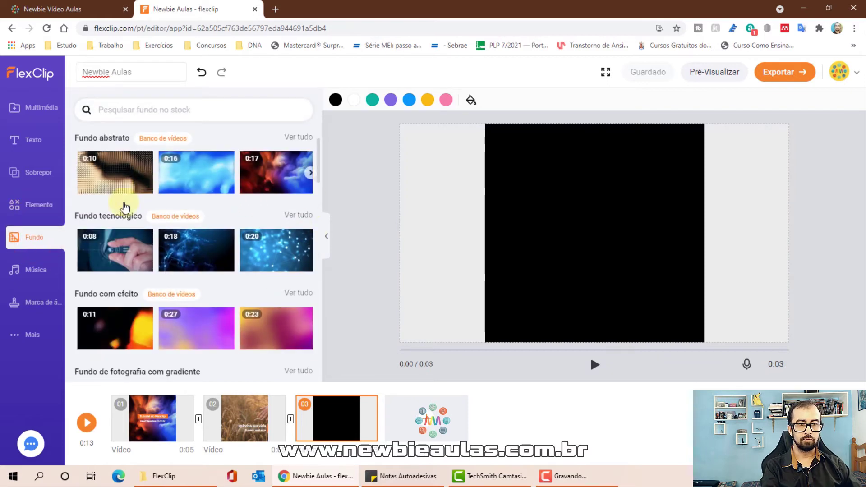
click(277, 260)
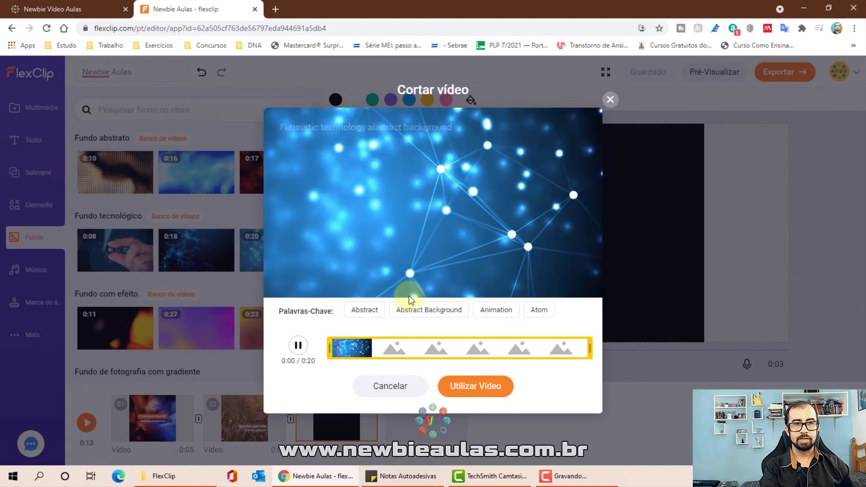
drag(589, 347, 436, 354)
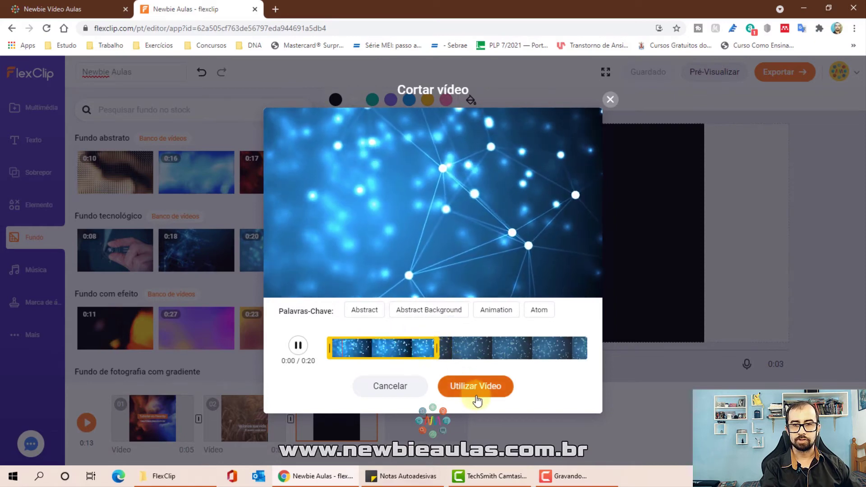
click(491, 387)
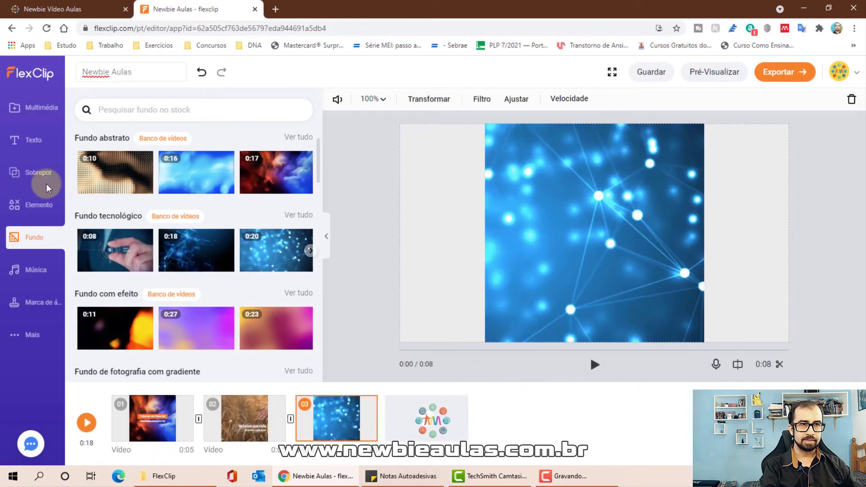
Apply the logo/intro/outro overlay with the company name and website beside a round logo to the third scene
click(38, 177)
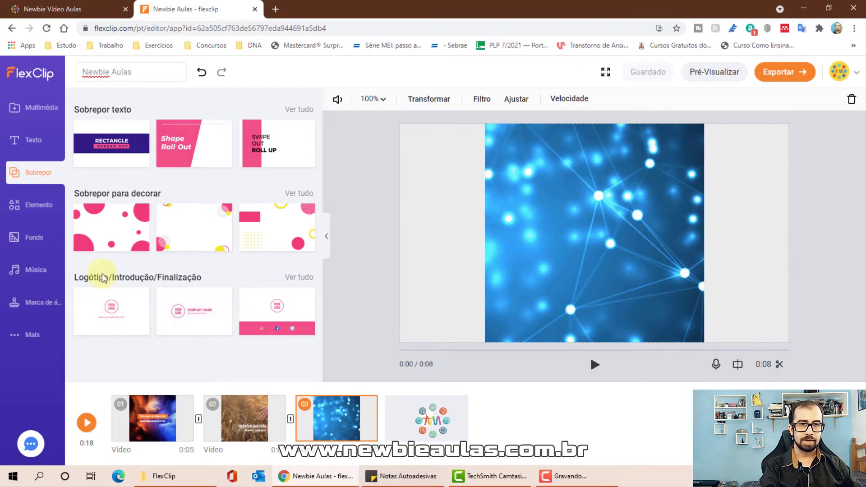
click(298, 279)
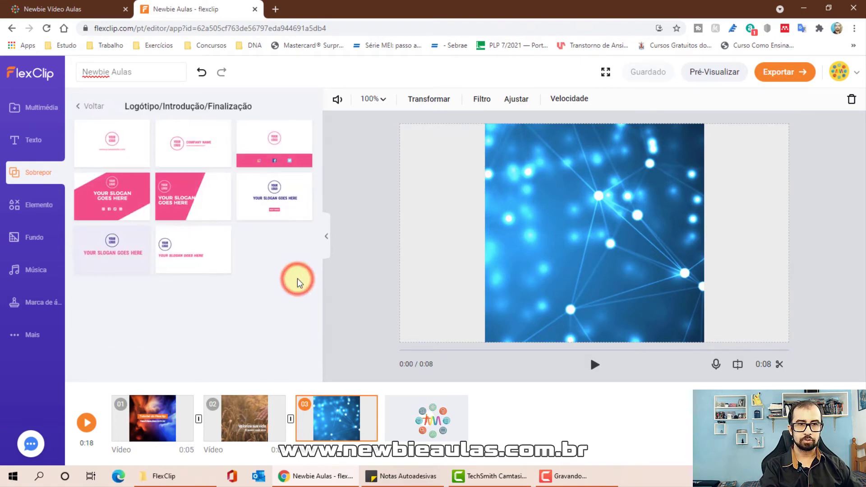
click(275, 199)
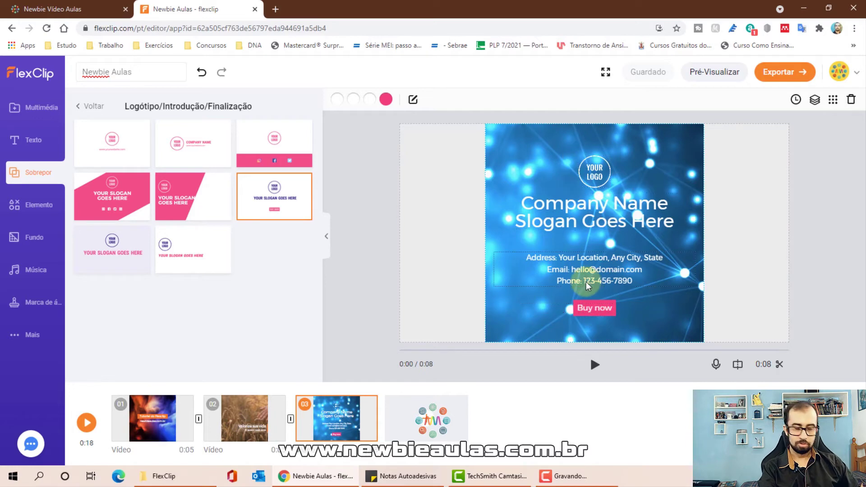
click(548, 290)
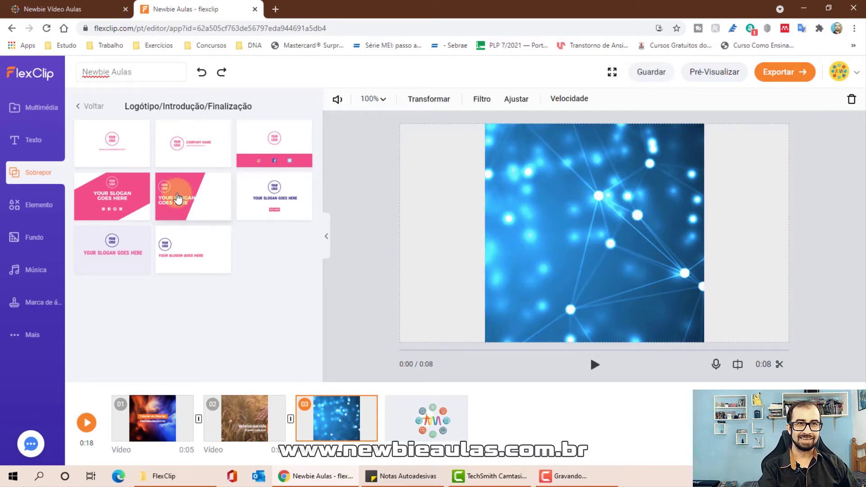
click(202, 152)
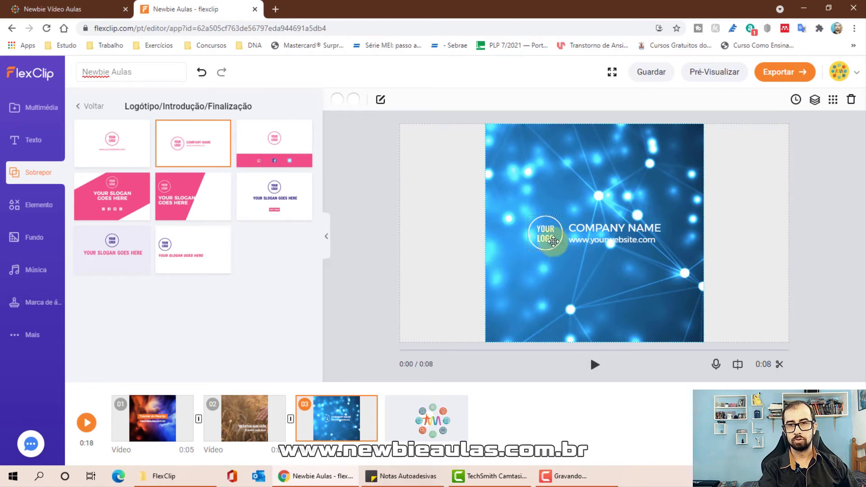
Replace the round logo placeholder in the third scene's overlay with the image newbieaulas_logo_marussa-1.png
click(550, 239)
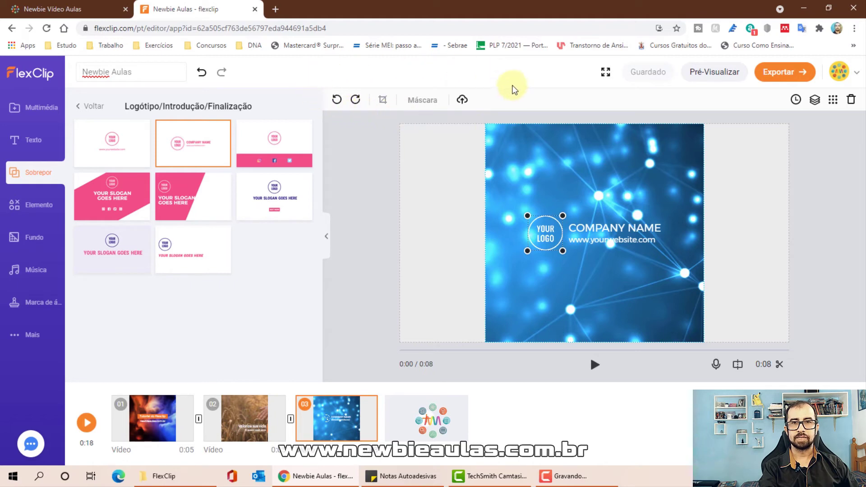
click(463, 100)
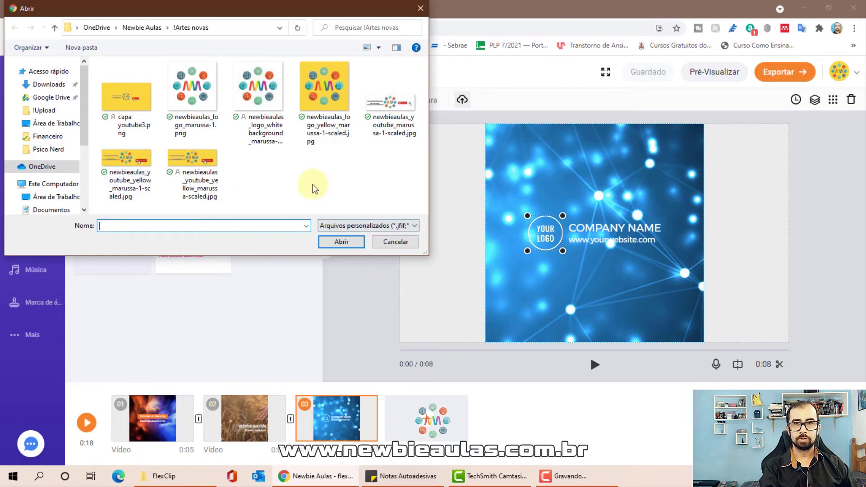
click(192, 94)
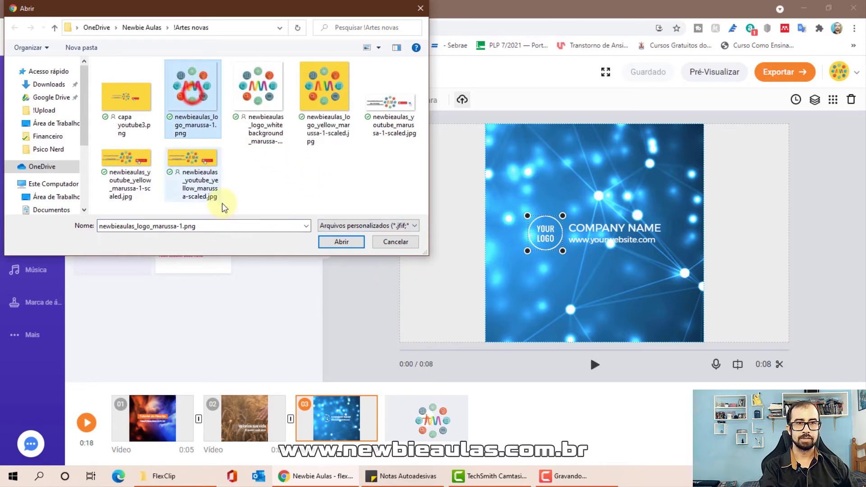
click(342, 242)
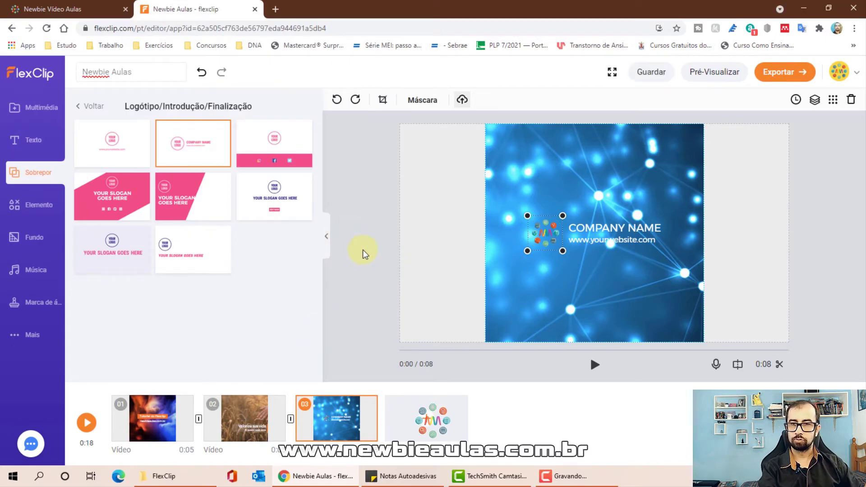
click(619, 231)
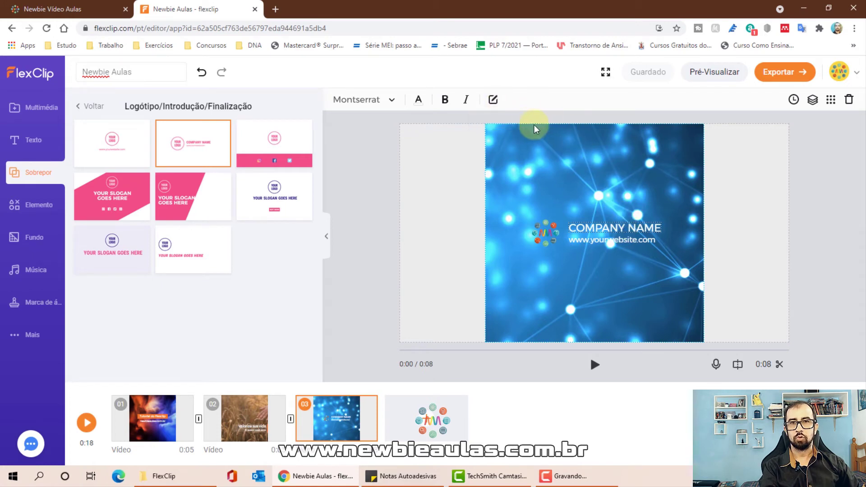
click(493, 99)
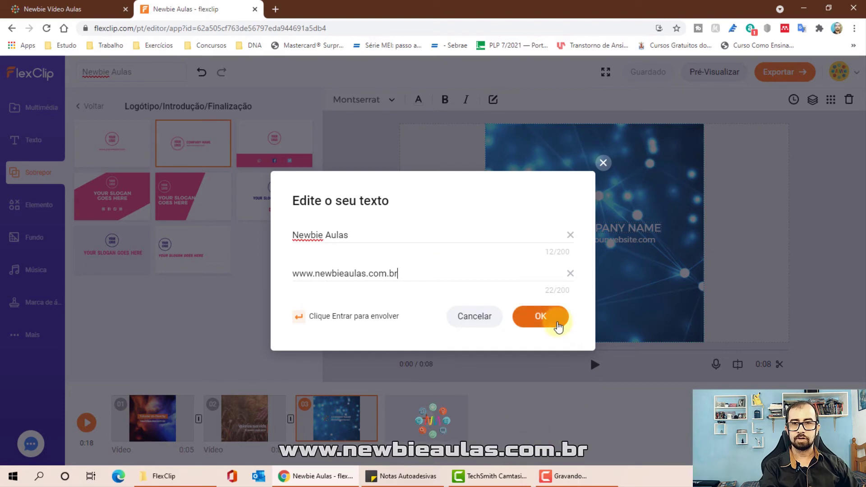
click(551, 317)
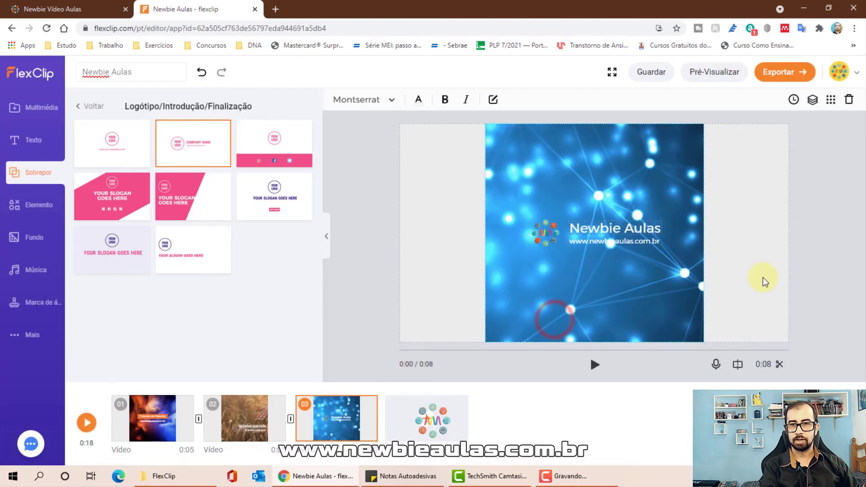
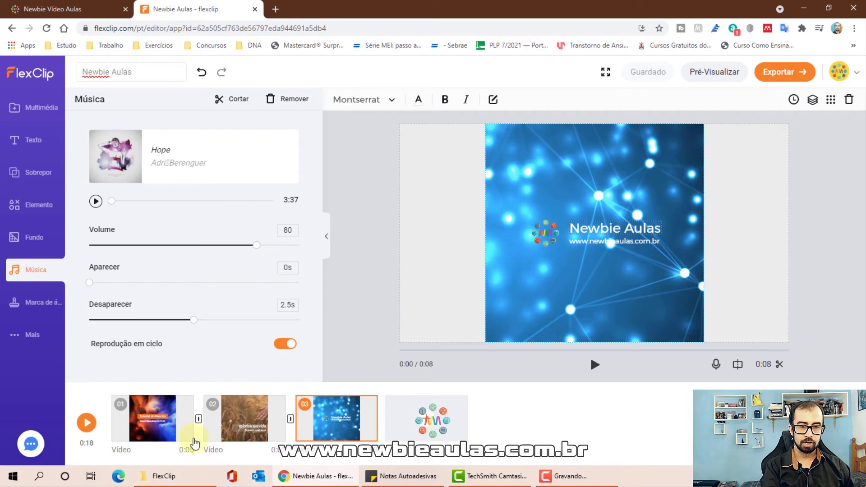
Examine the transition categories available between the first and second scenes, without applying one
click(199, 420)
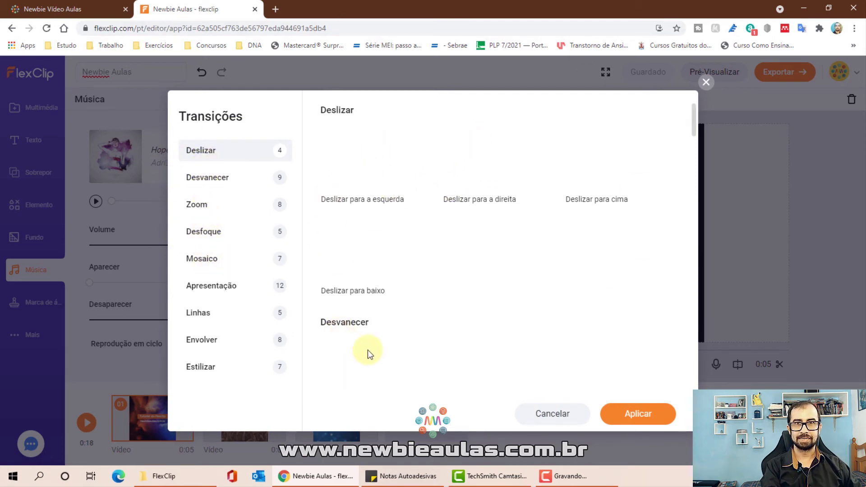
click(708, 86)
click(628, 434)
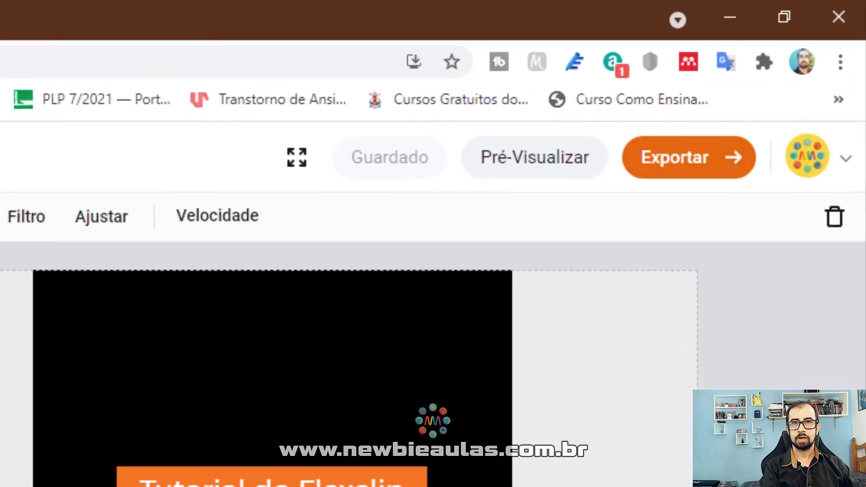
Set up the video export as MP4 at 1080p resolution and proceed to the title and intro settings
click(685, 175)
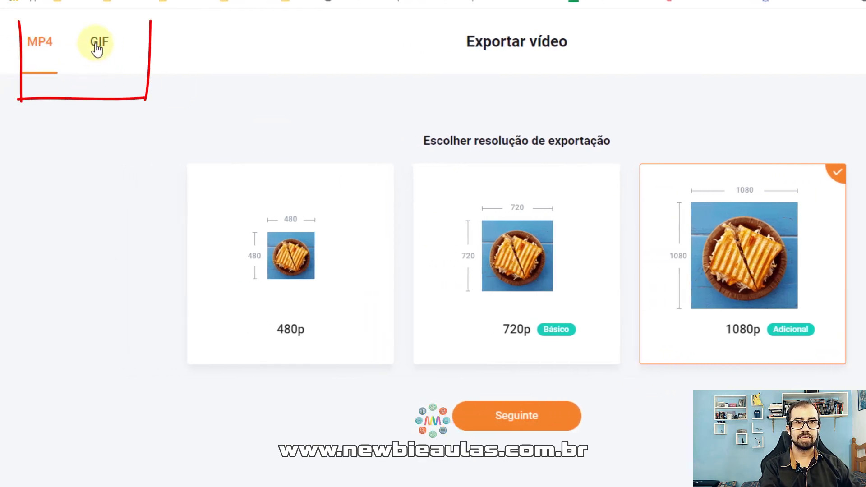
click(44, 52)
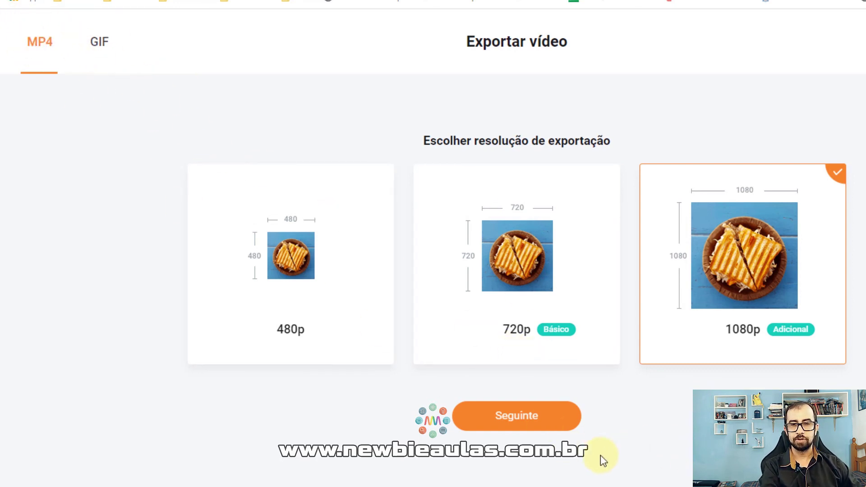
click(531, 425)
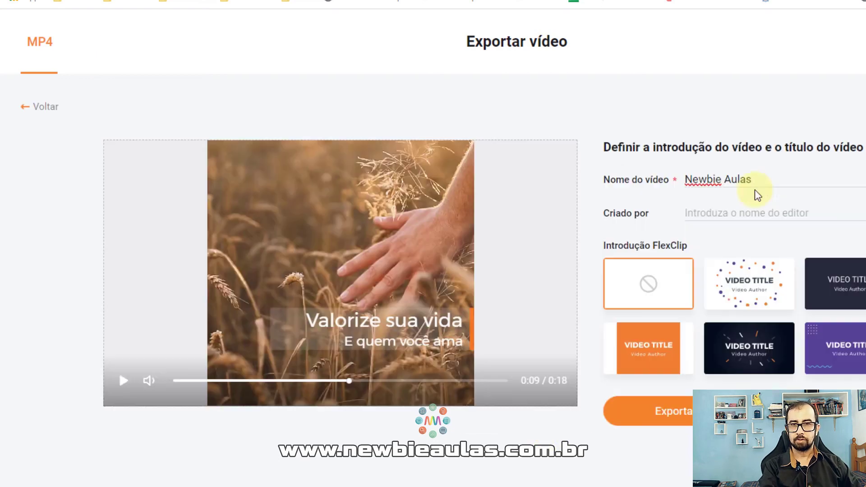
Export the video with the creator's name filled in and no intro, saving it to the desktop as "Newbie Aulas - Made with FlexClip.mp4"
triple_click(781, 178)
click(761, 208)
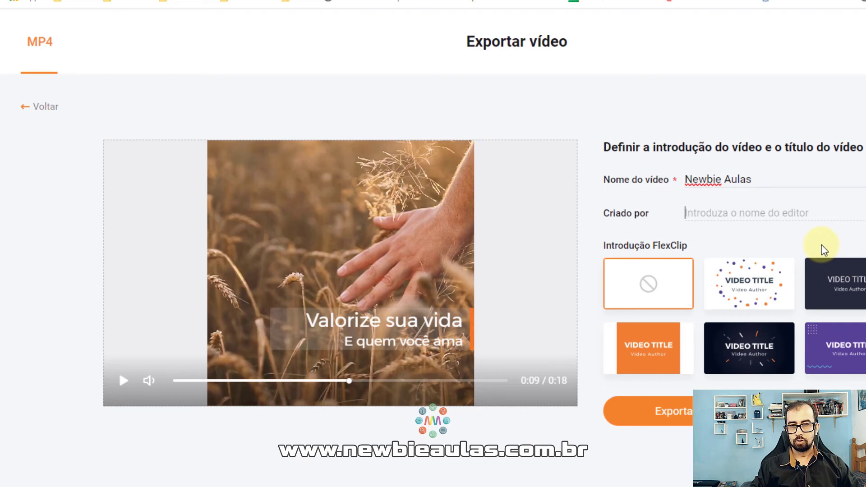
text(Elias Ribeiro)
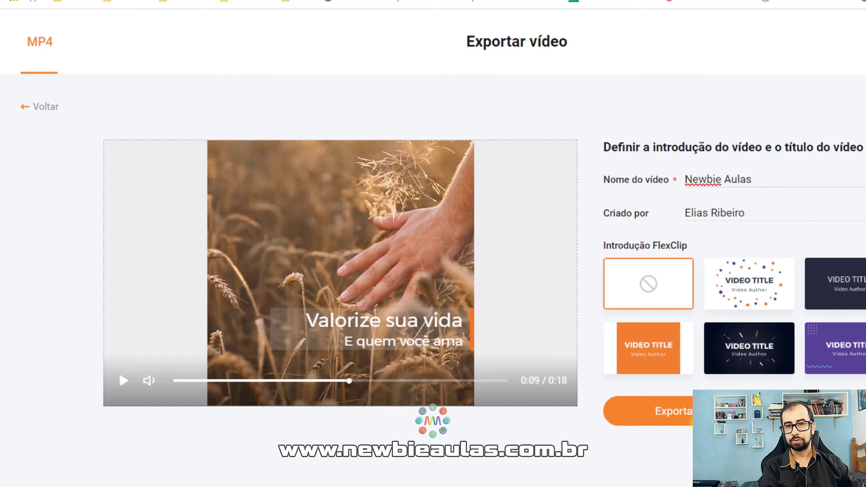
click(717, 410)
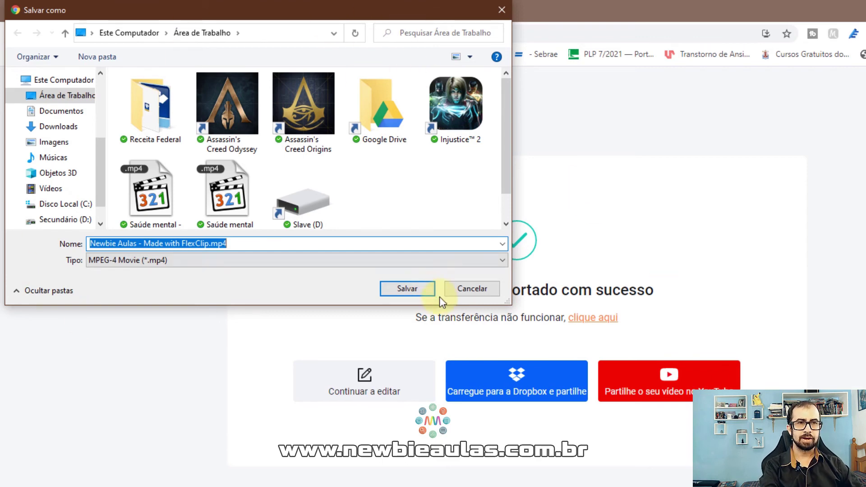
click(414, 291)
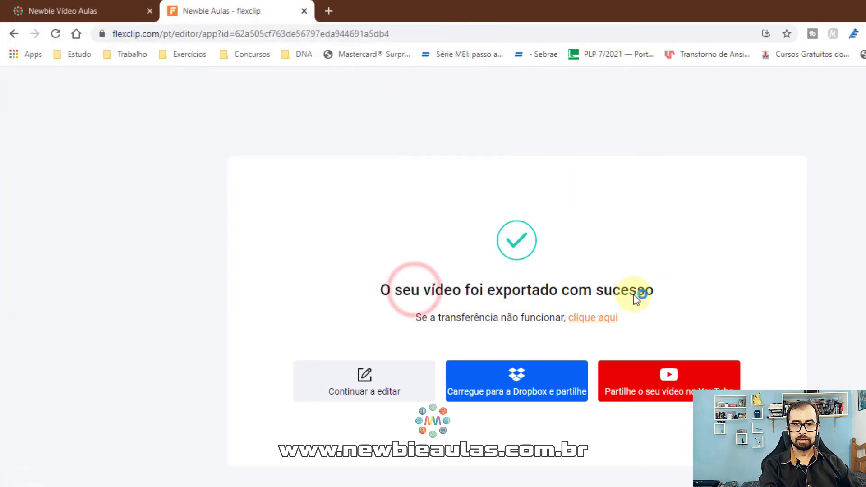